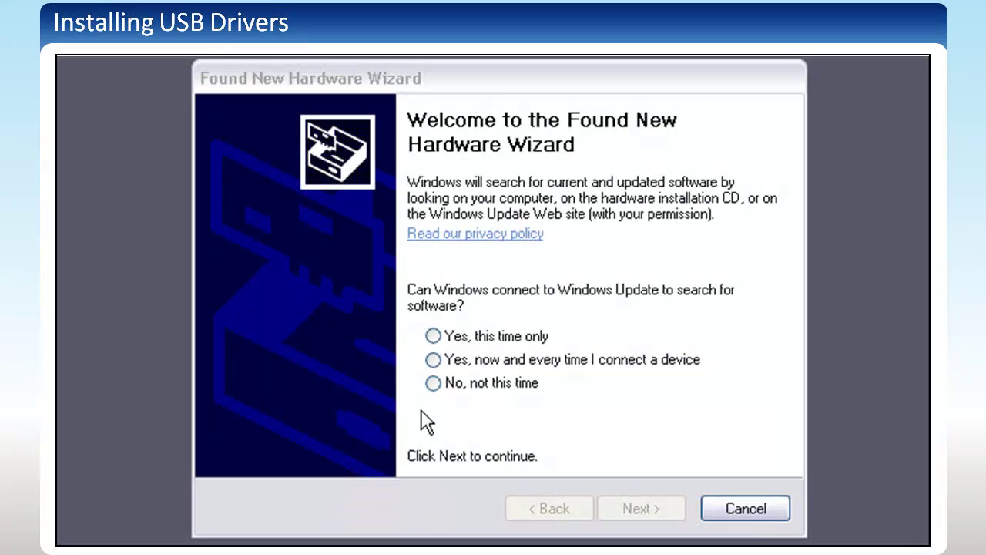
- Decline Windows Update and choose to install drivers from a specific location
click(433, 383)
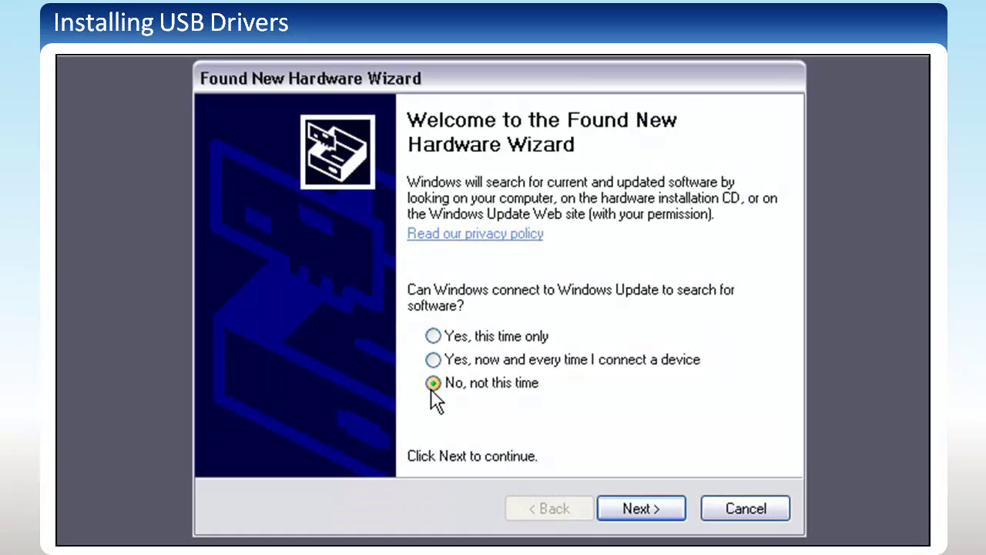
click(643, 510)
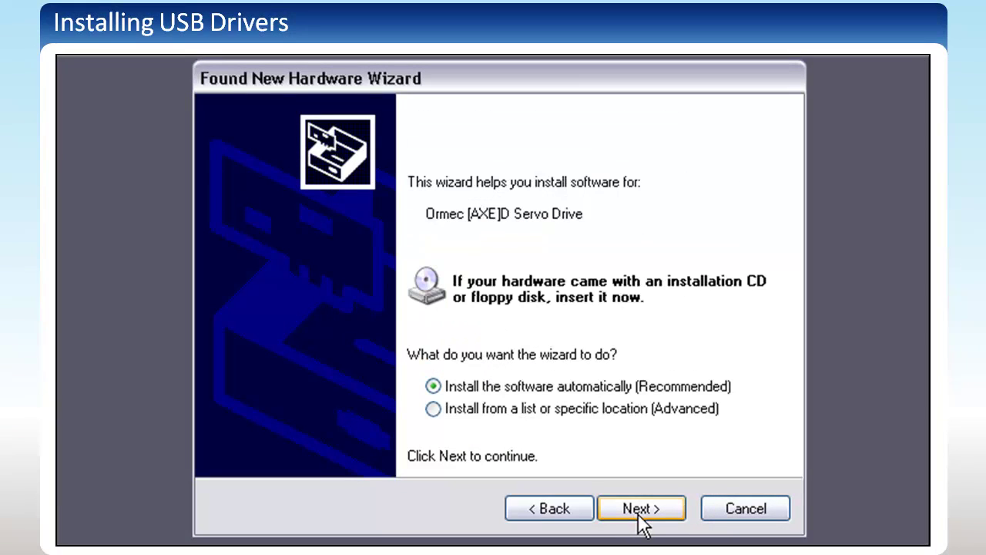
click(496, 414)
click(626, 514)
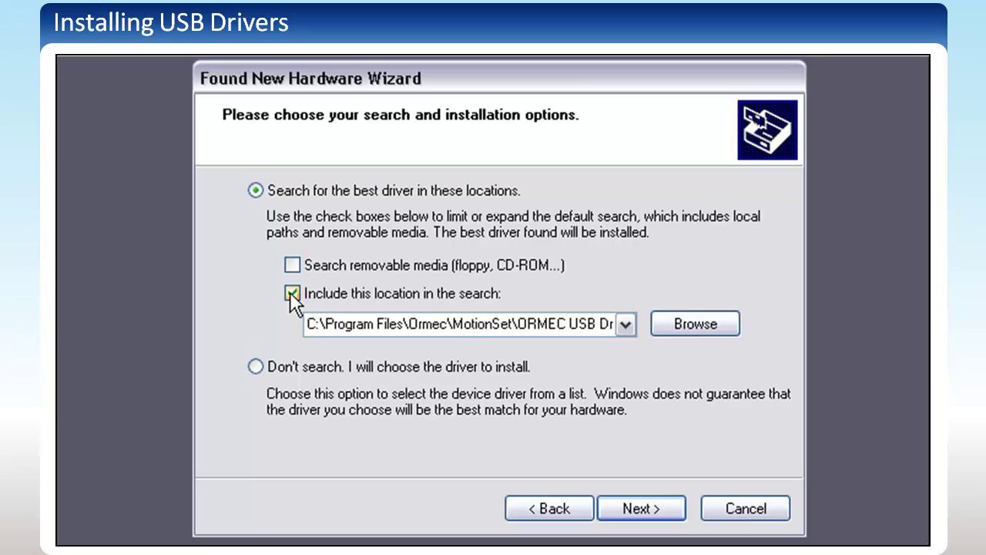
- Browse for the driver folder, expanding Ormec > MotionSet to reach the ORMEC USB Drivers
click(680, 322)
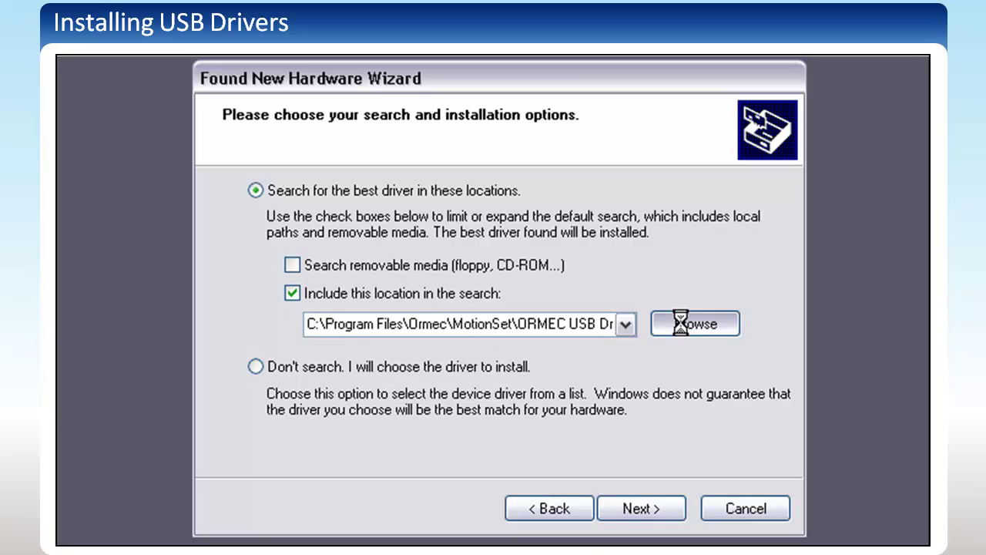
drag(740, 521, 370, 80)
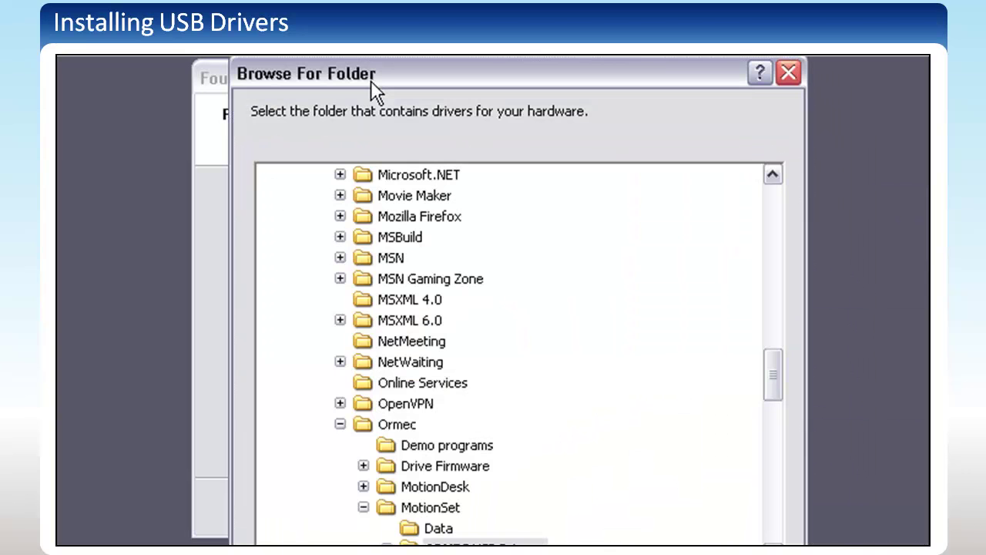
drag(773, 390, 763, 438)
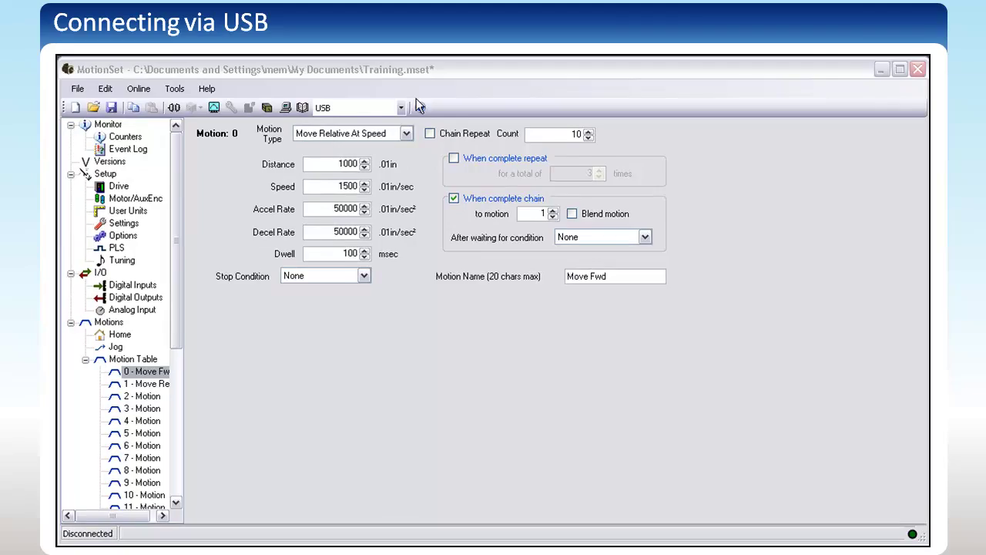
- Keep USB as the port, go online with the drive, then go offline again
click(400, 107)
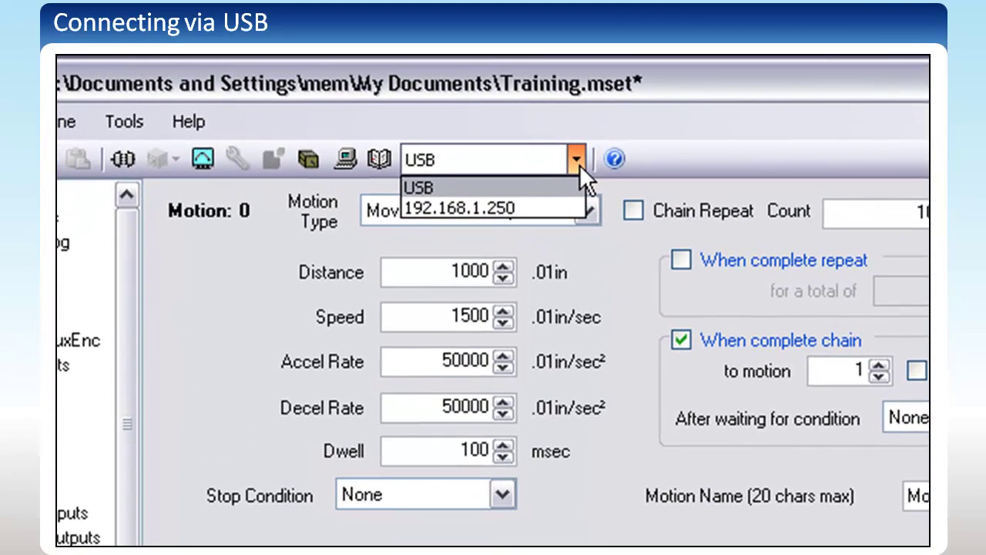
click(562, 186)
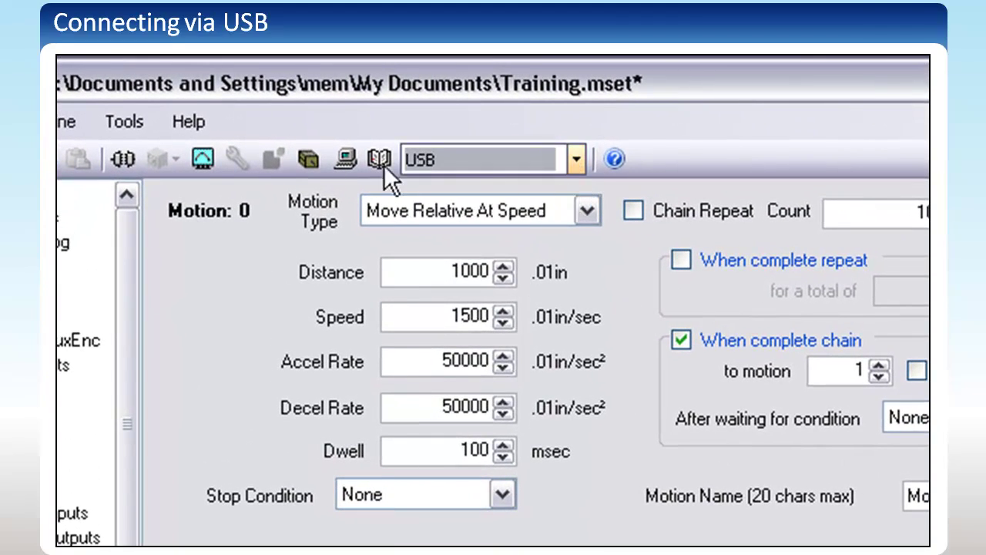
click(126, 161)
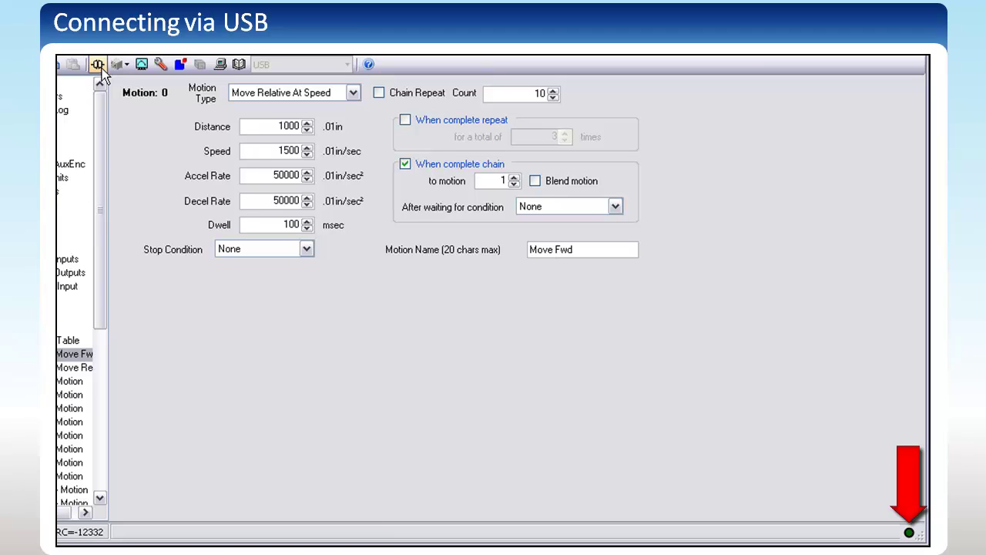
click(99, 66)
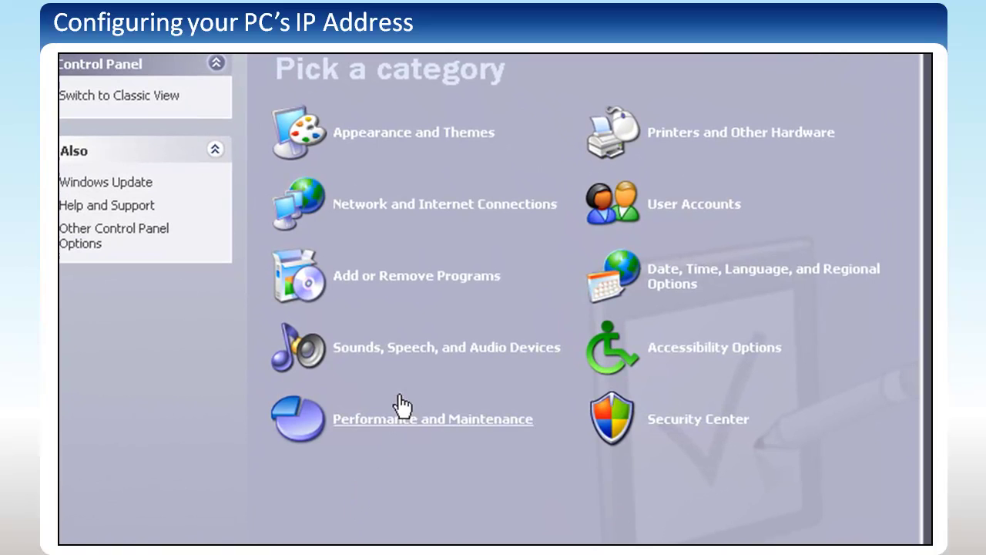
- Return to the main Control Panel page and switch it to Classic View
click(437, 205)
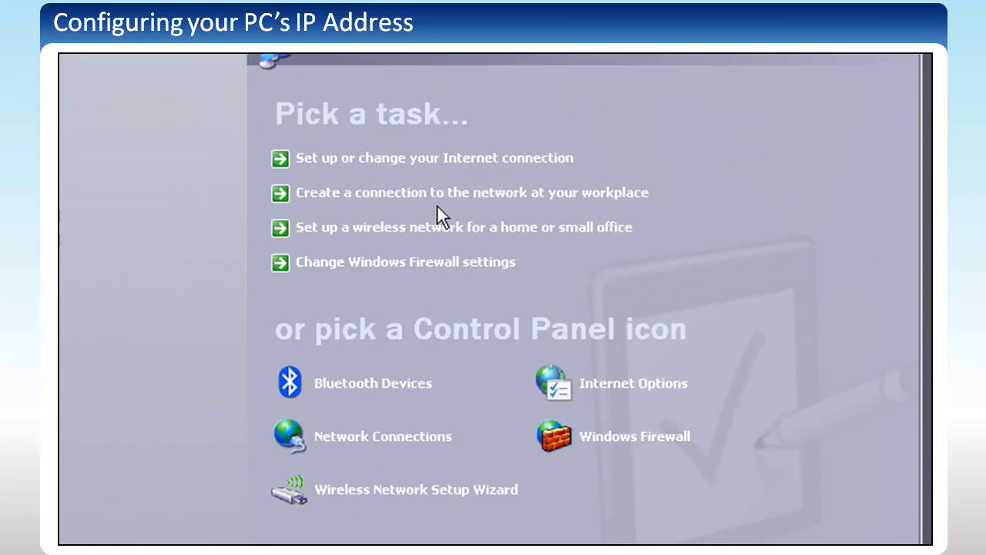
click(393, 434)
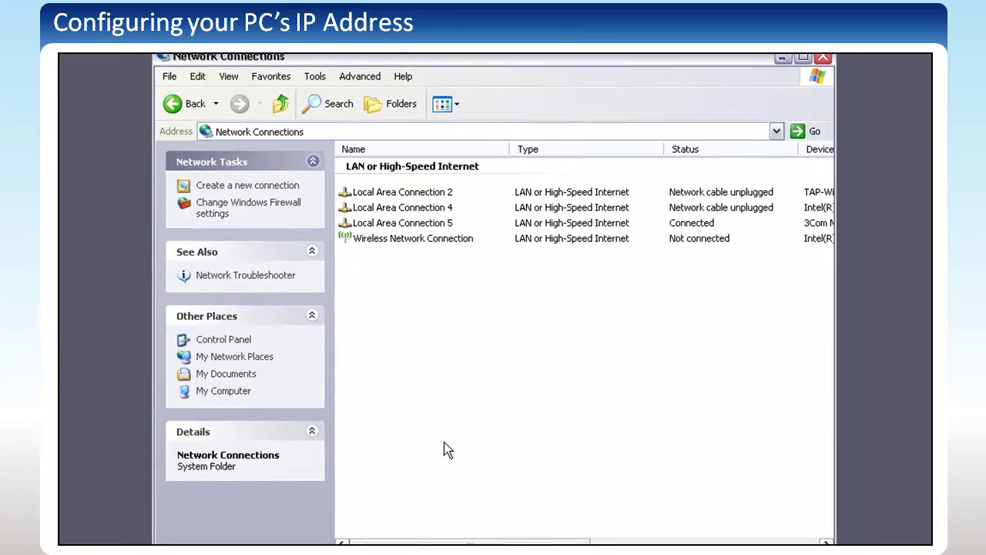
click(176, 103)
click(175, 103)
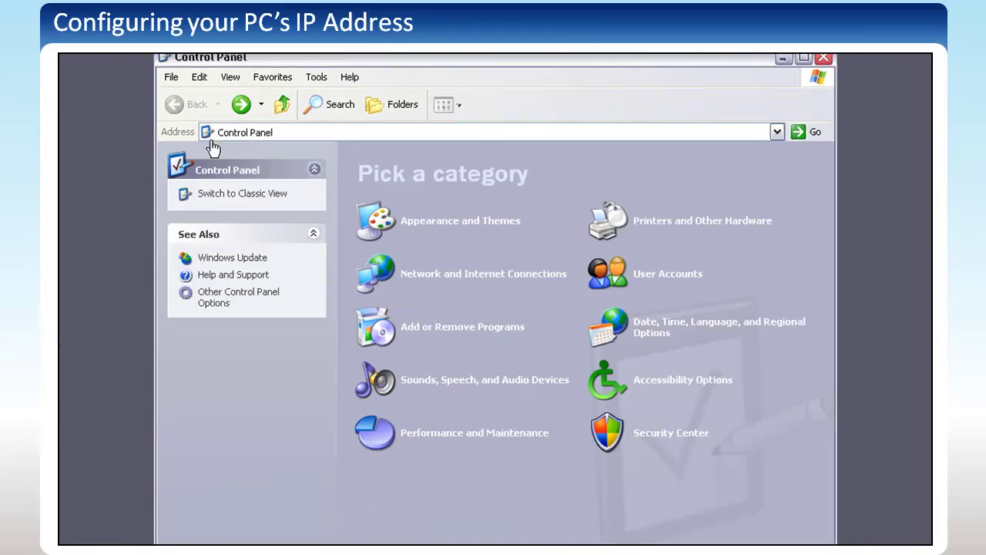
click(242, 194)
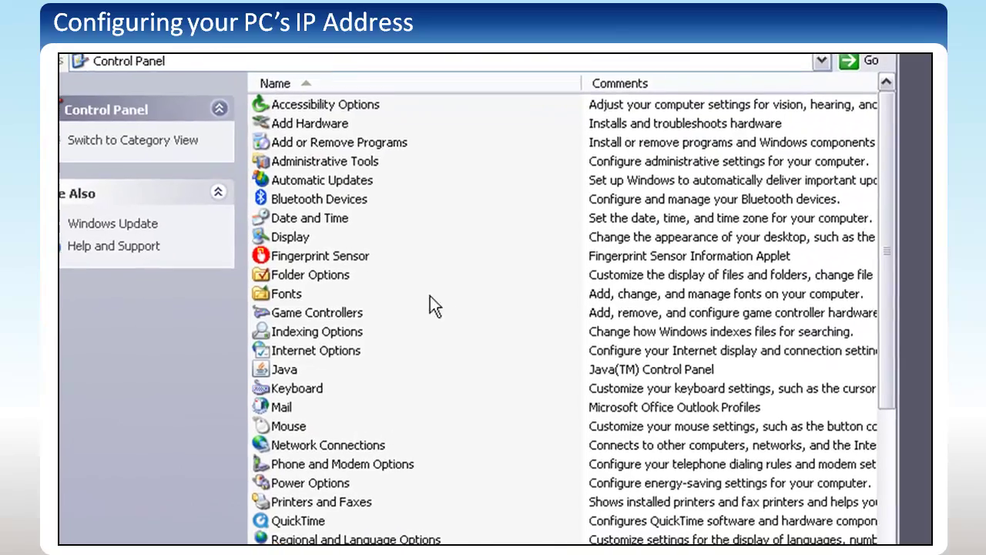
- Open Properties of Local Area Connection 5 from the Network Connections folder
double_click(351, 446)
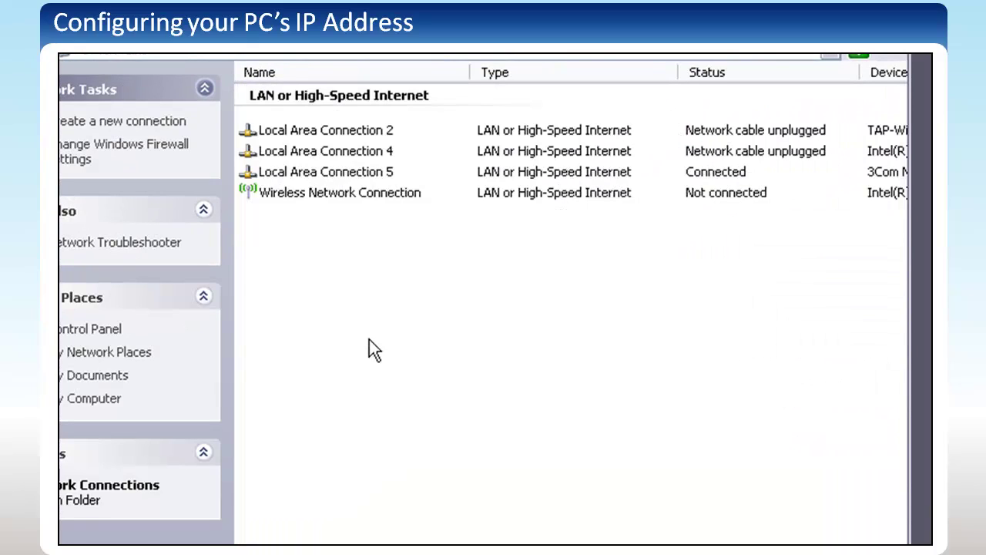
right_click(330, 170)
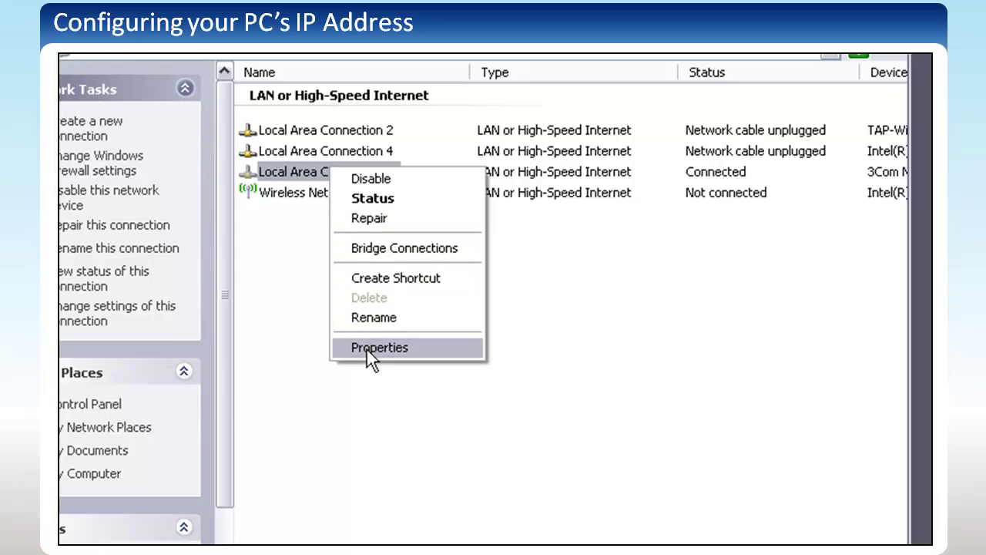
click(431, 351)
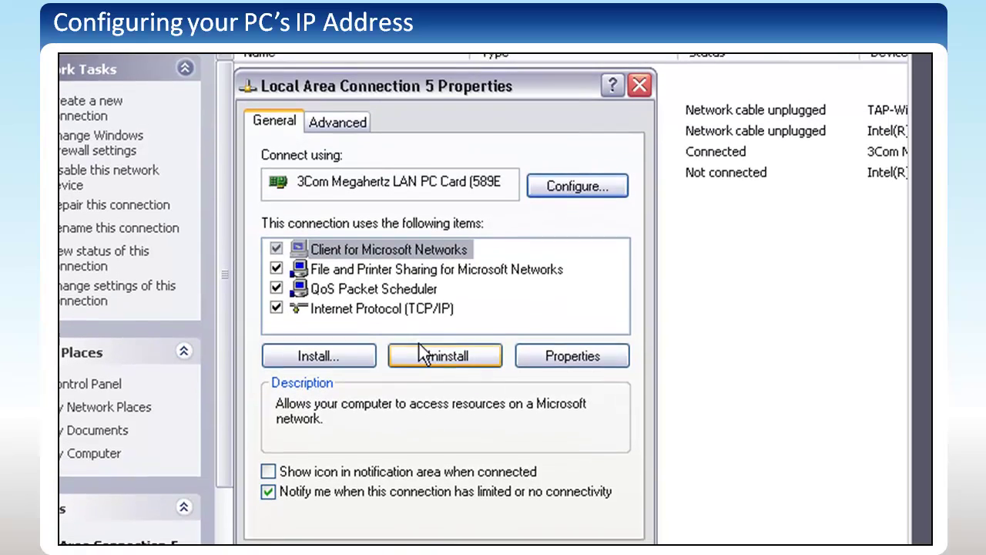
- Set Internet Protocol (TCP/IP) to a fixed IP address, entering 192.168.001.100
double_click(399, 291)
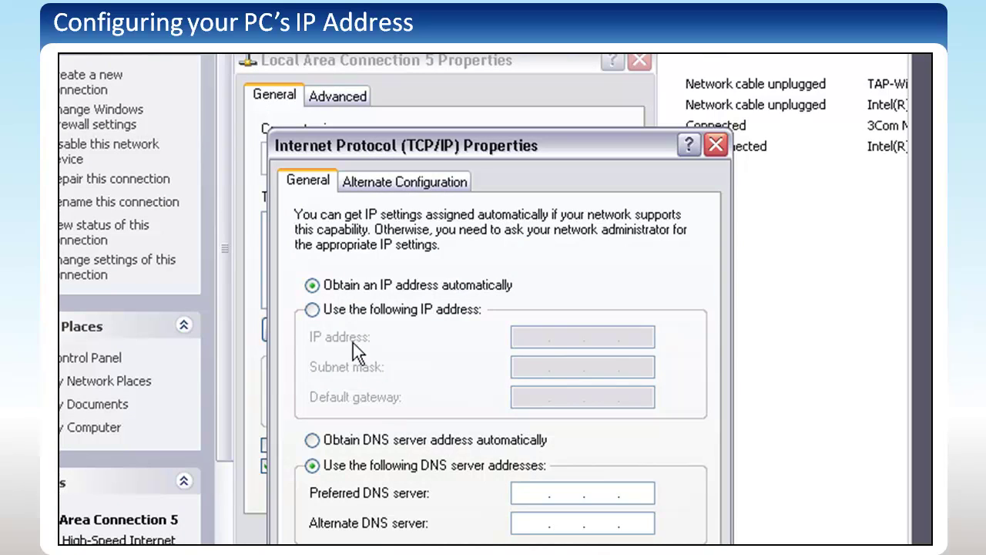
click(342, 310)
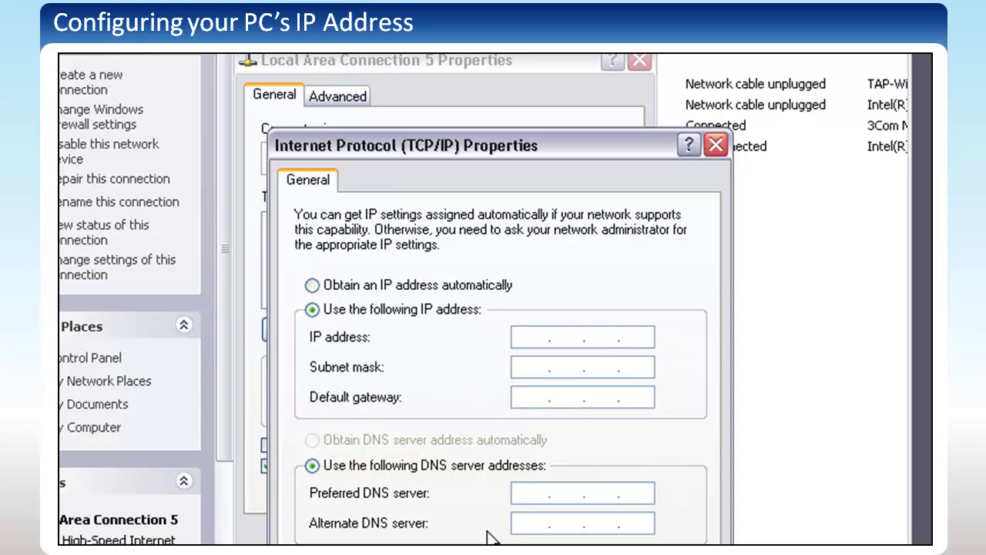
text(192 . 168 . 001 . )
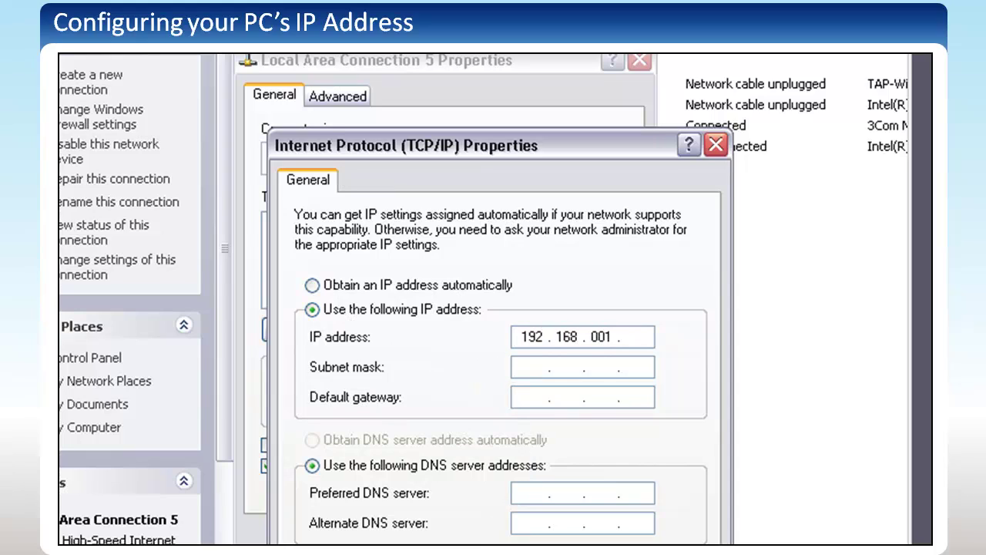
text(100)
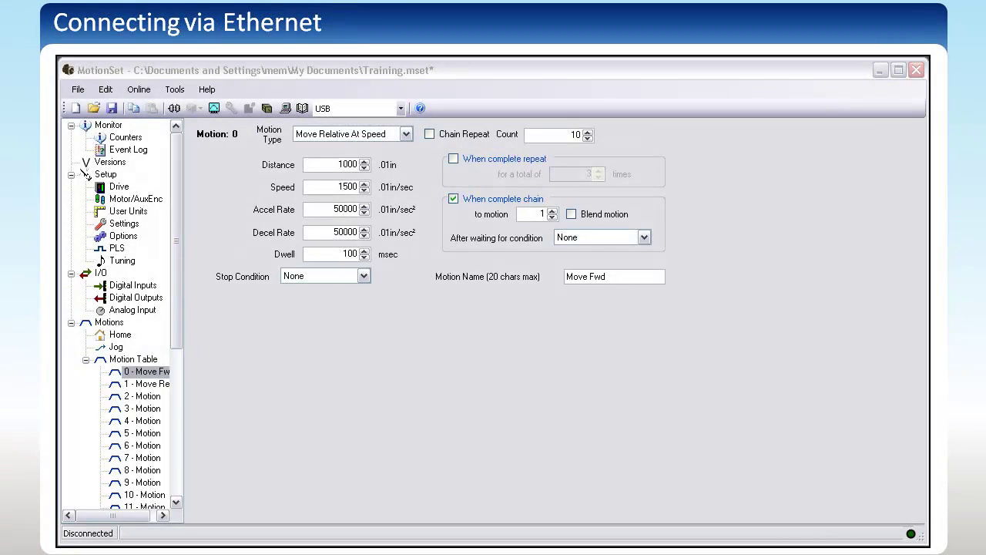
- Add 192.168.0.250 to the saved connection list through Edit Connection List
click(400, 108)
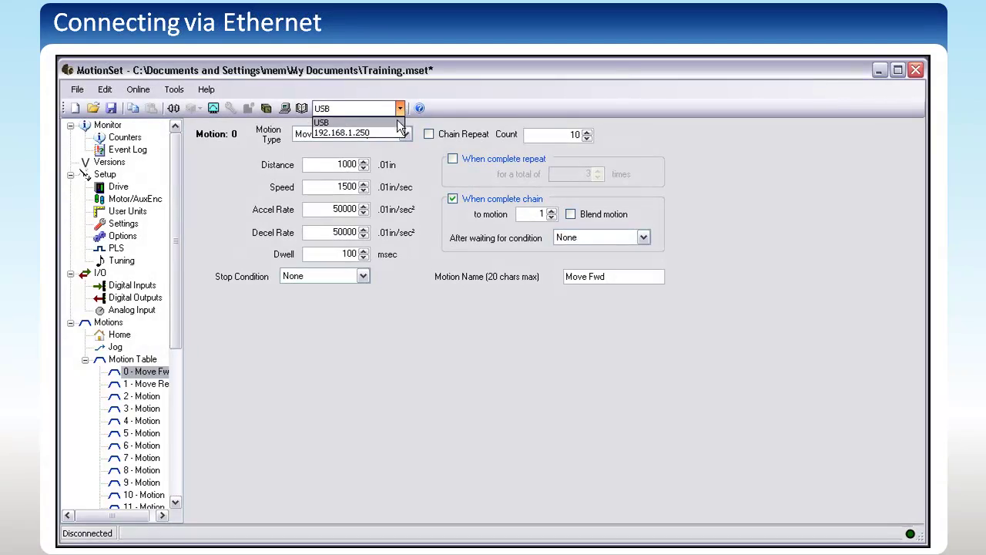
click(411, 143)
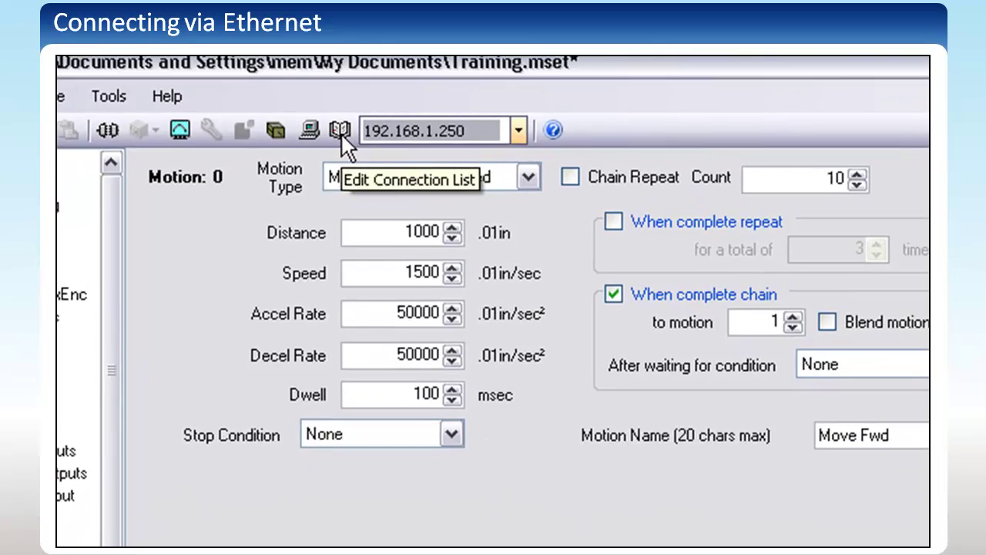
click(371, 161)
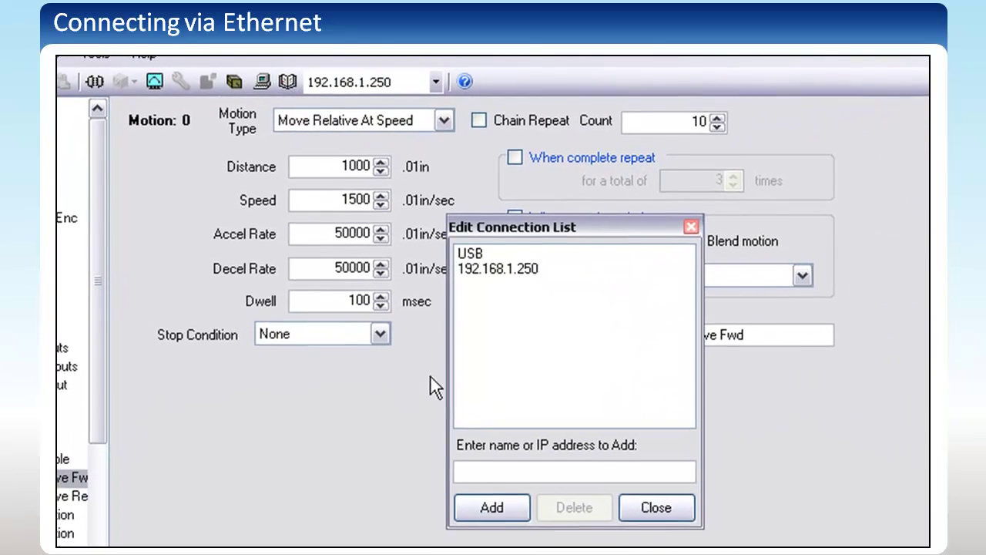
click(516, 509)
text(19)
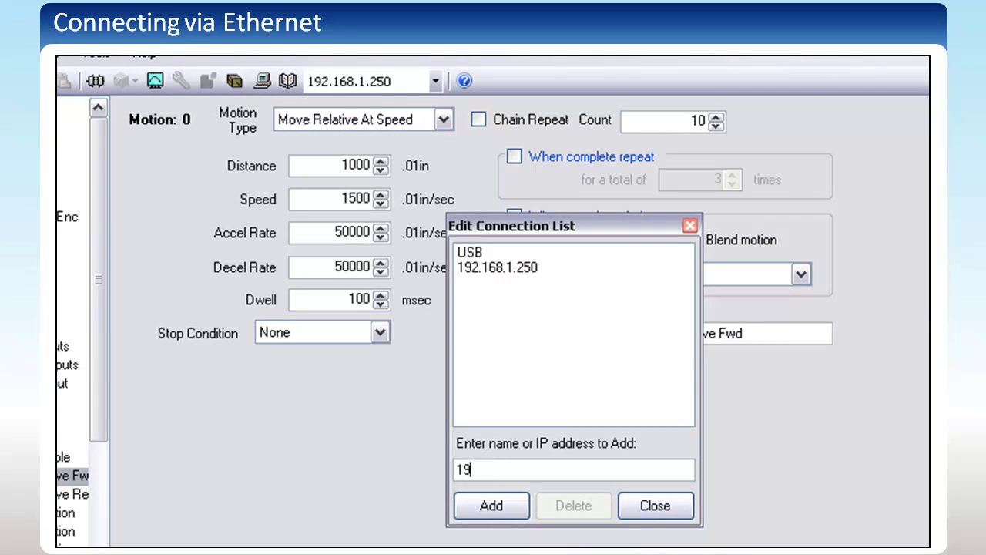
text(2.168.0.250)
click(522, 512)
click(633, 506)
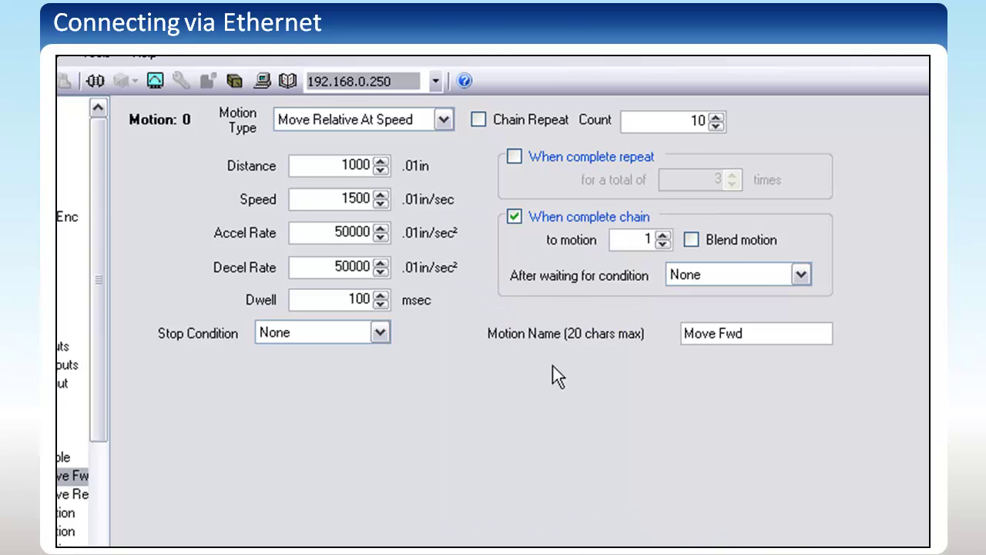
click(435, 81)
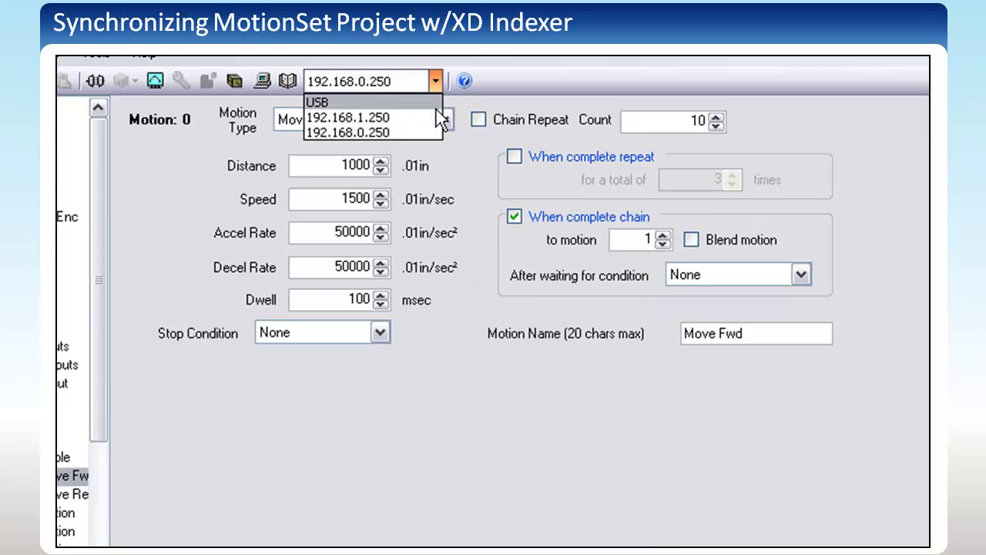
- Connect to 192.168.1.250 and enable connecting without the dialog when the project is in sync
click(434, 117)
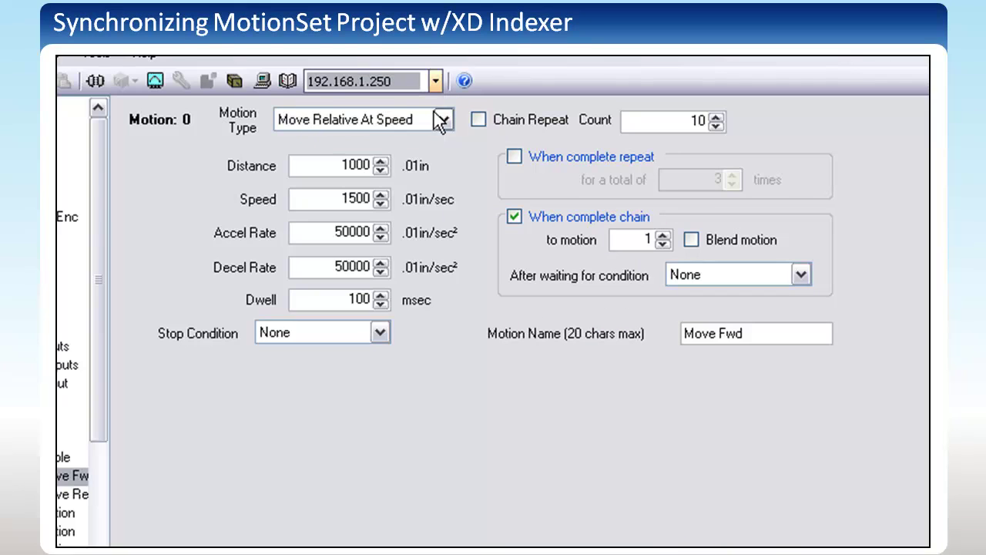
click(92, 81)
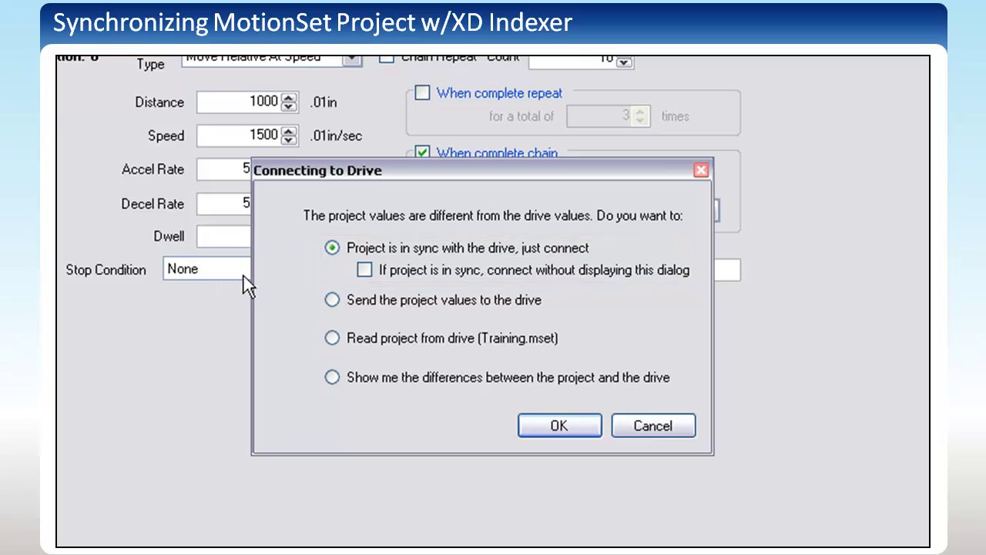
mouse_move(367, 279)
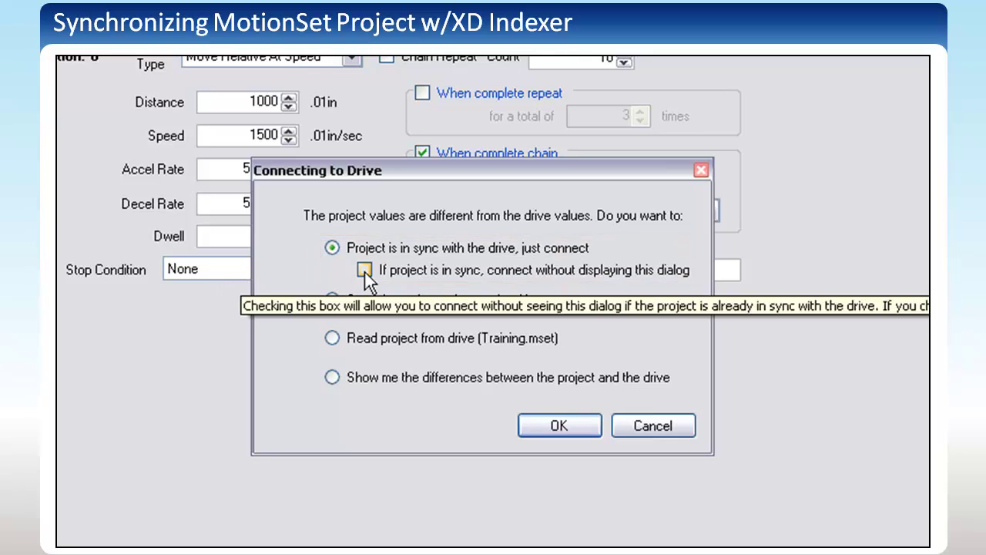
click(364, 270)
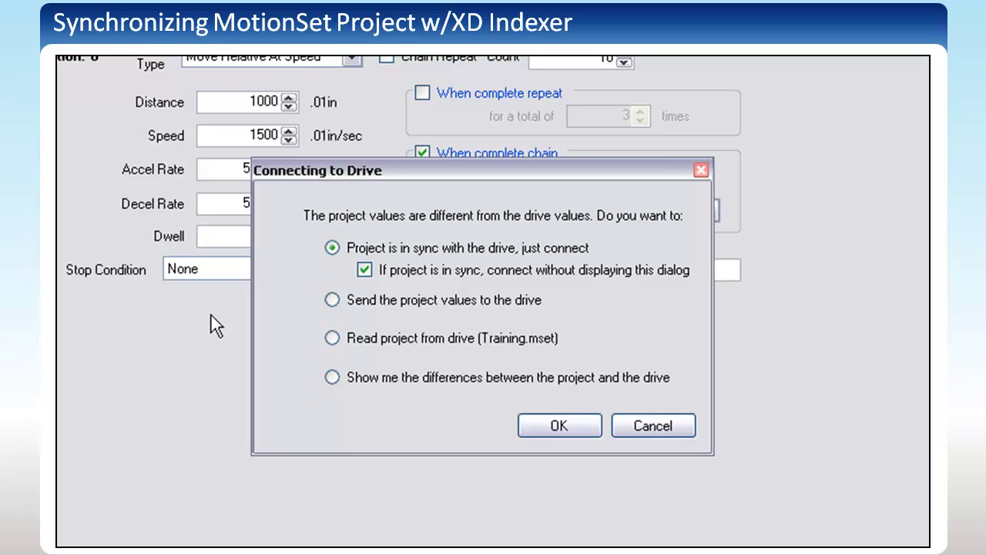
- Cancel the prompt and prefix a 1 to motion 0's Distance, Speed, Accel, Decel and Dwell
click(667, 431)
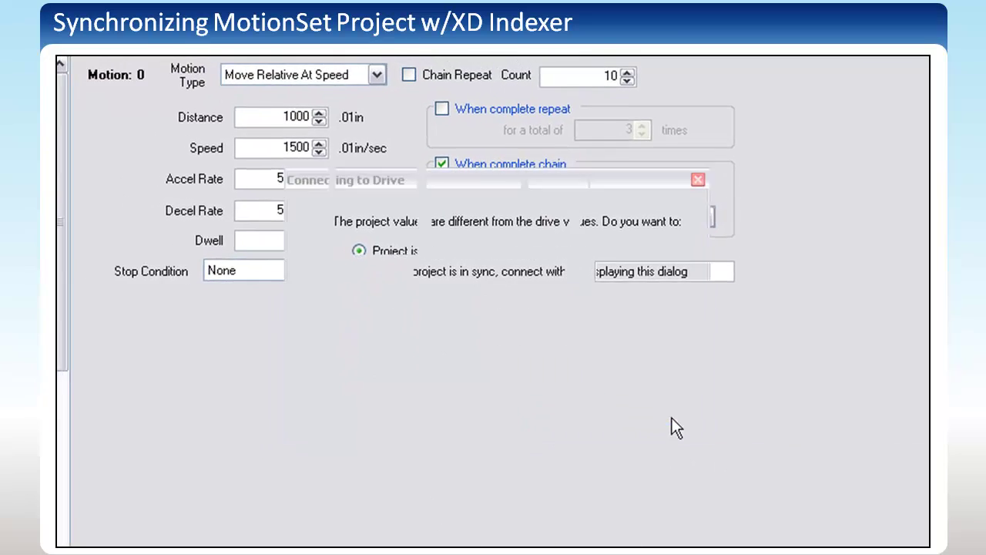
click(325, 135)
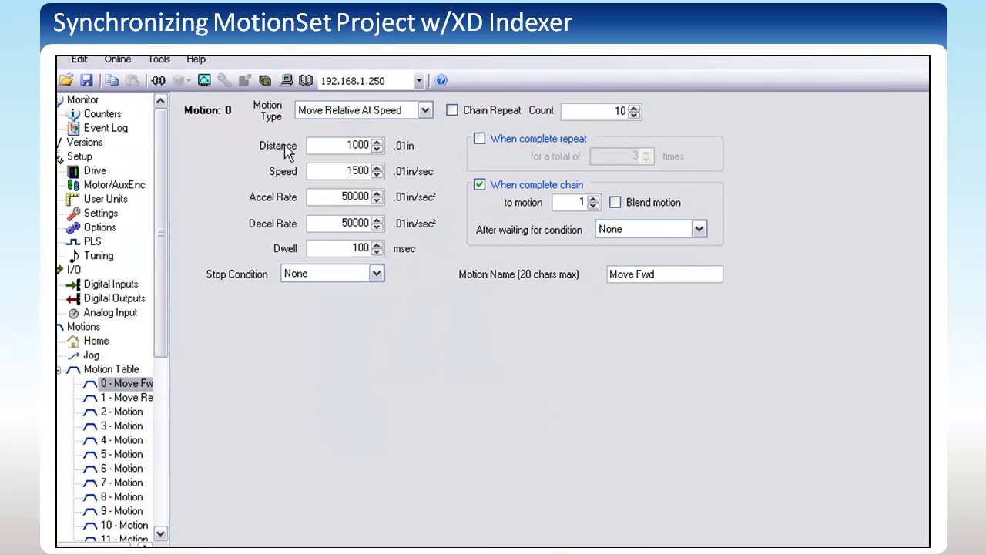
text(1)
click(332, 171)
text(1)
click(332, 197)
text(1)
click(333, 222)
text(1)
click(335, 247)
text(1)
- Reconnect and choose 'Show me the differences' to compare the project against the drive
click(158, 81)
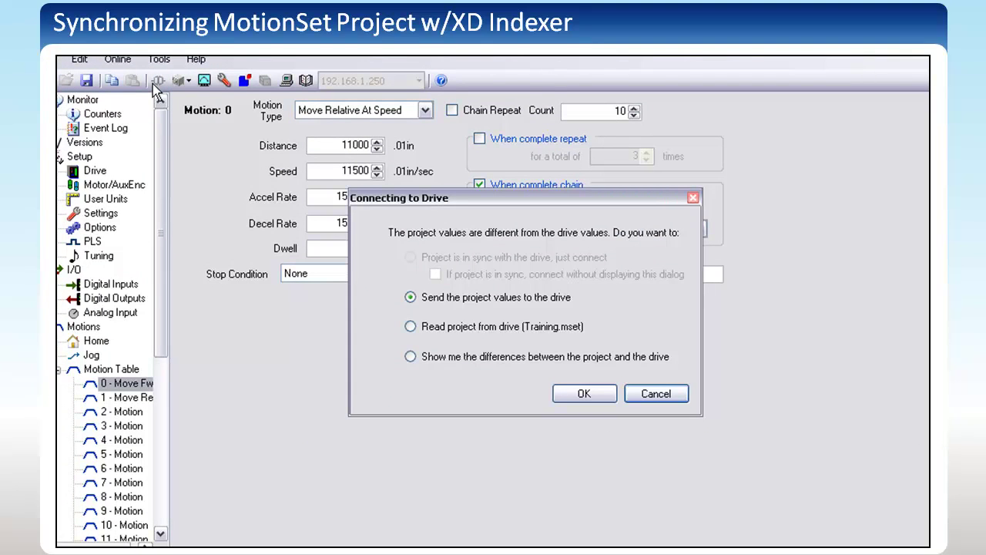
click(409, 356)
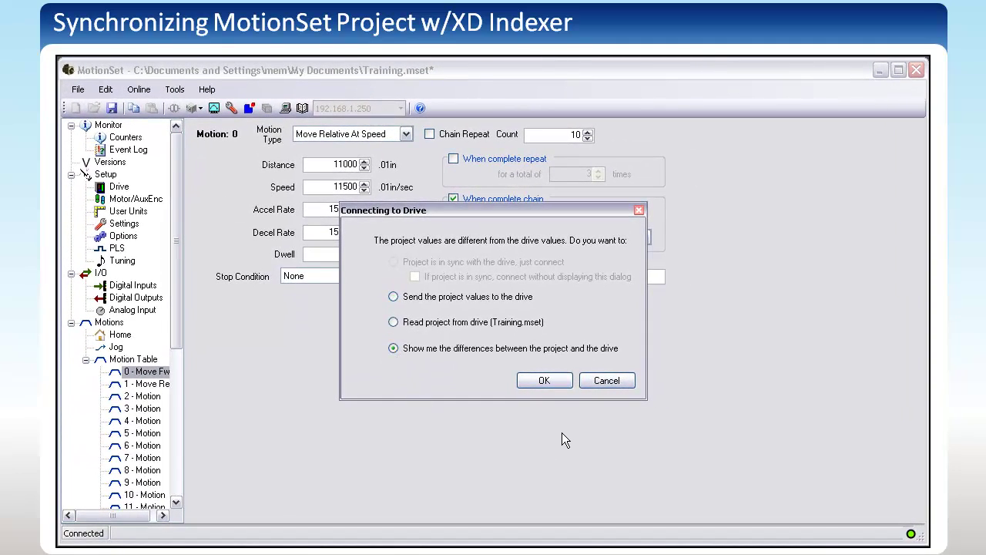
click(544, 381)
click(715, 508)
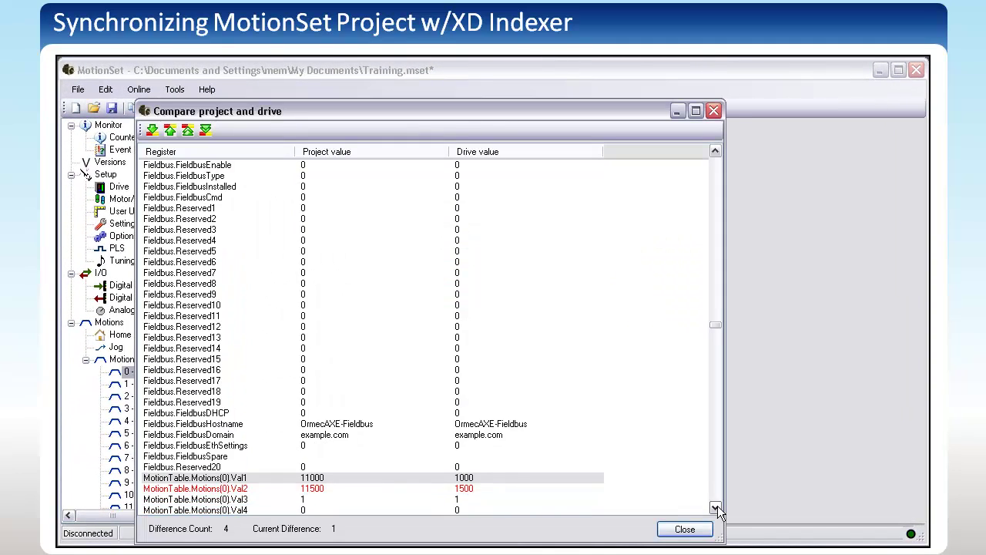
click(715, 509)
click(715, 509)
click(715, 509)
click(715, 508)
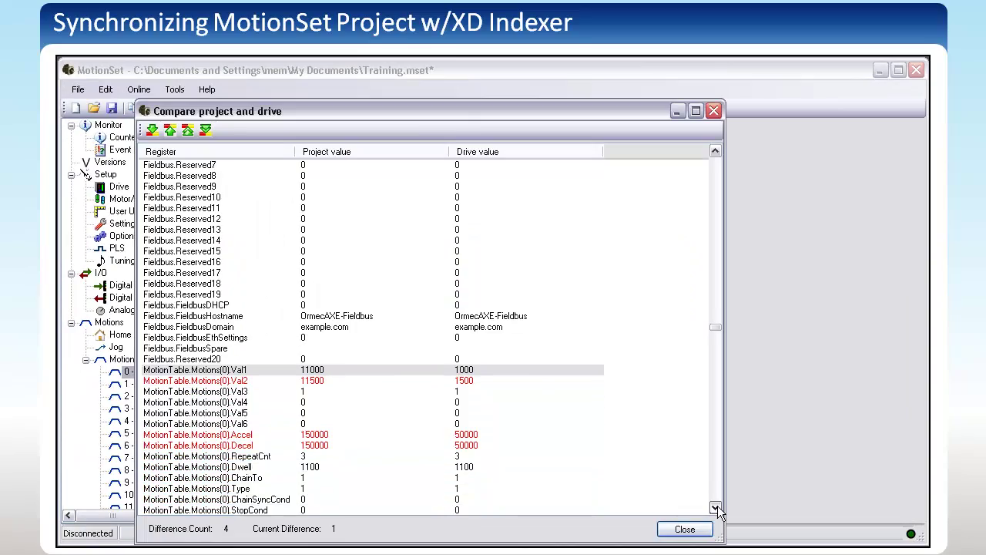
click(715, 509)
click(715, 509)
click(715, 508)
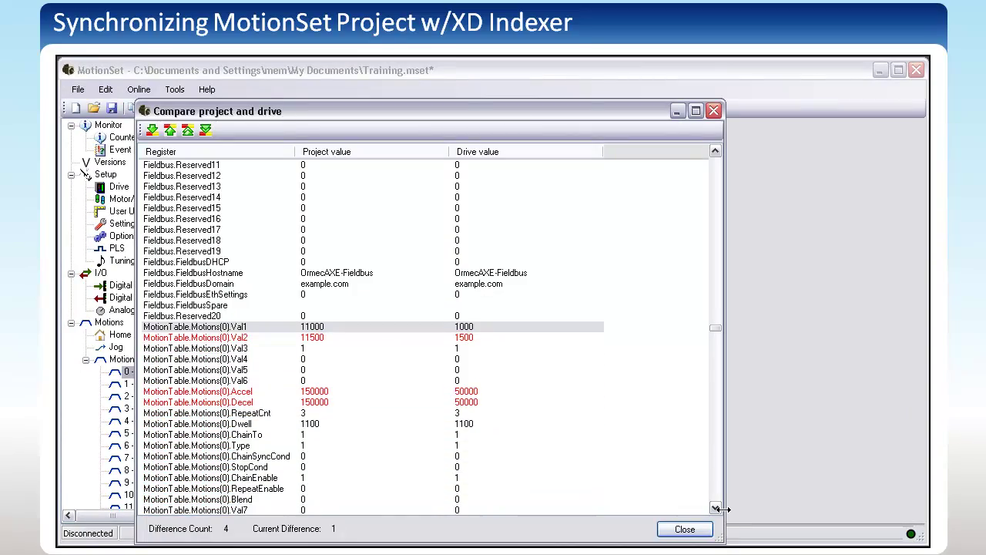